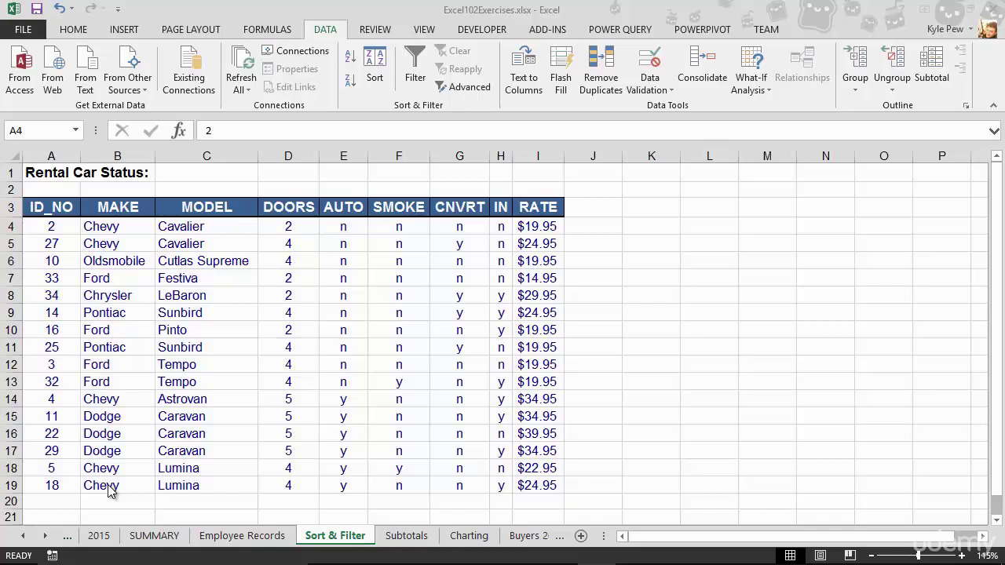
Step: Select the MAKE cells from B4 through B30, including the blank rows below the records
click(106, 224)
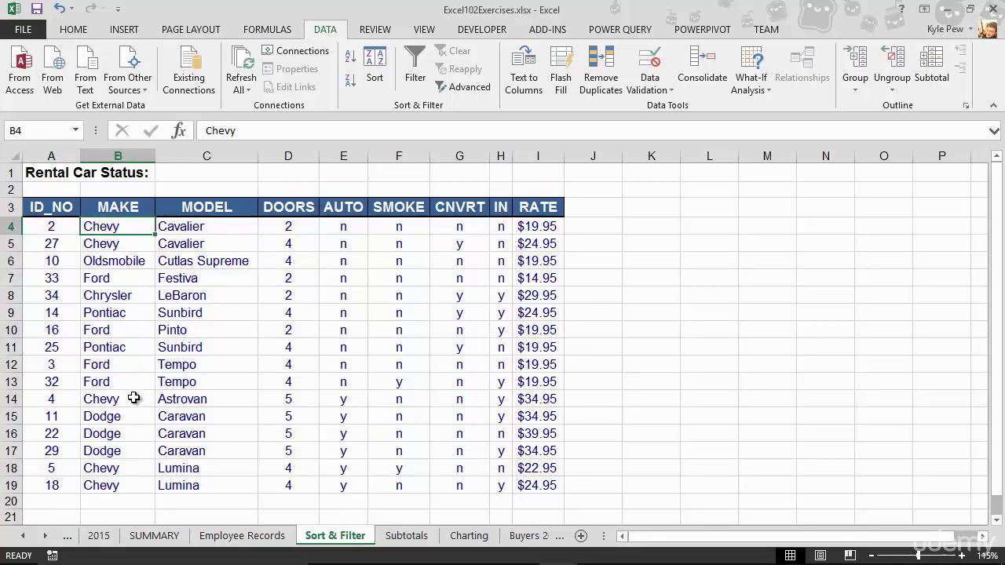
scroll(134, 398, down, 2)
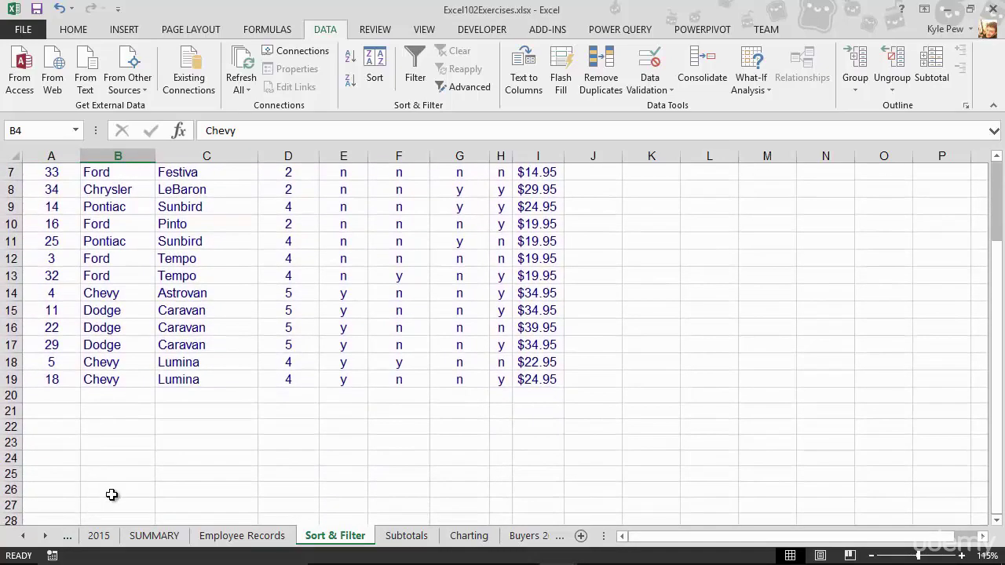
scroll(111, 495, down, 1)
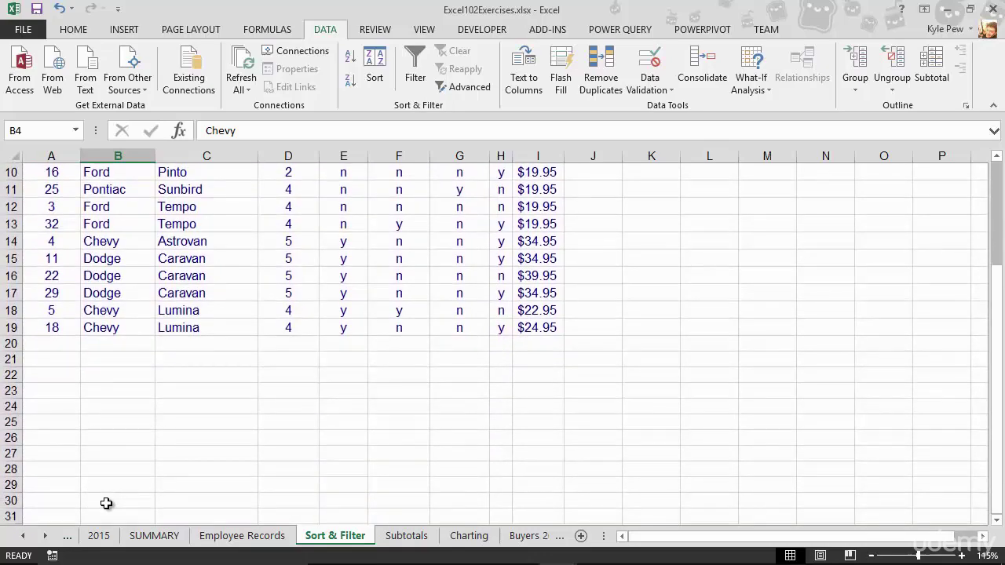
shift+click(106, 503)
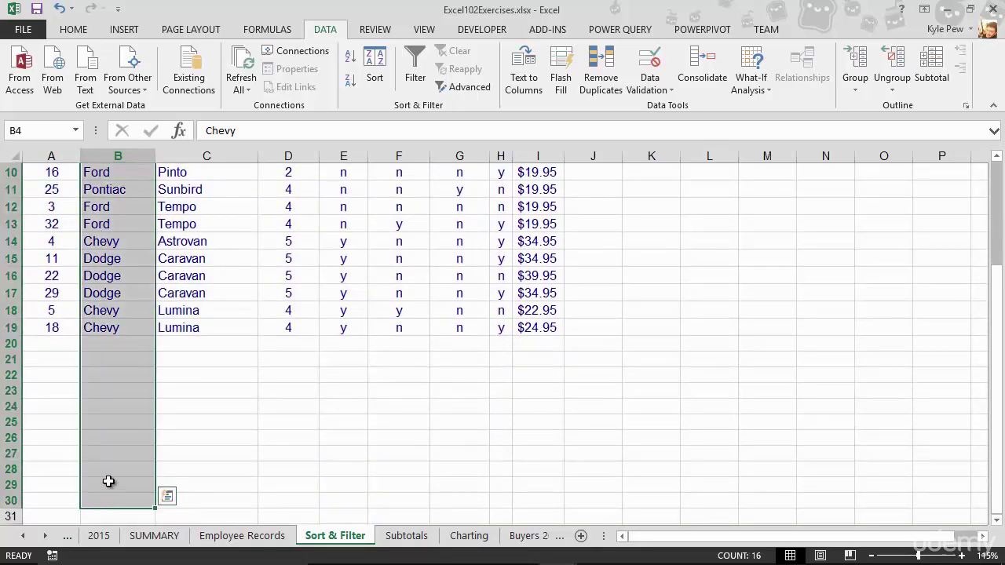
scroll(108, 481, up, 3)
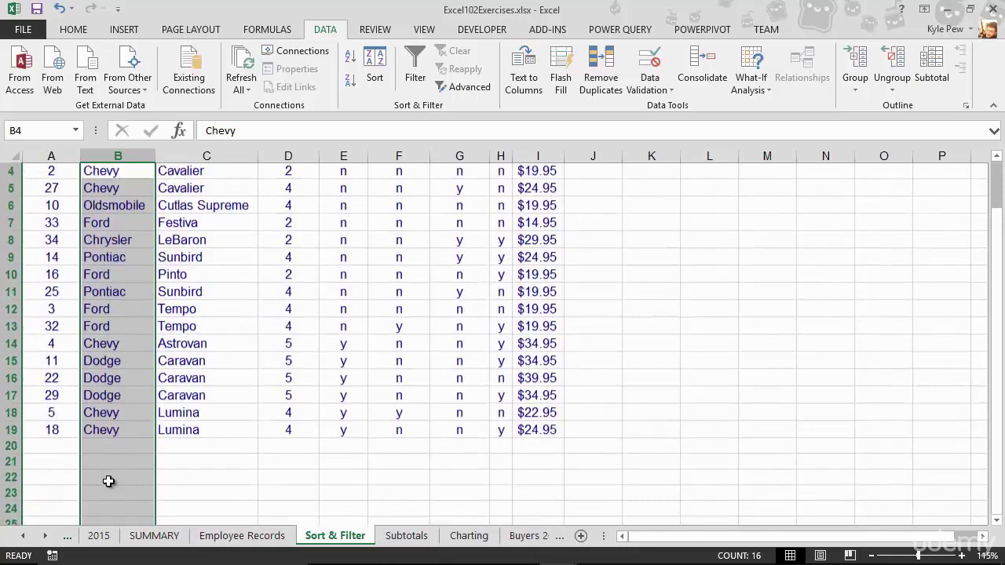
scroll(108, 481, down, 4)
scroll(108, 481, down, 1)
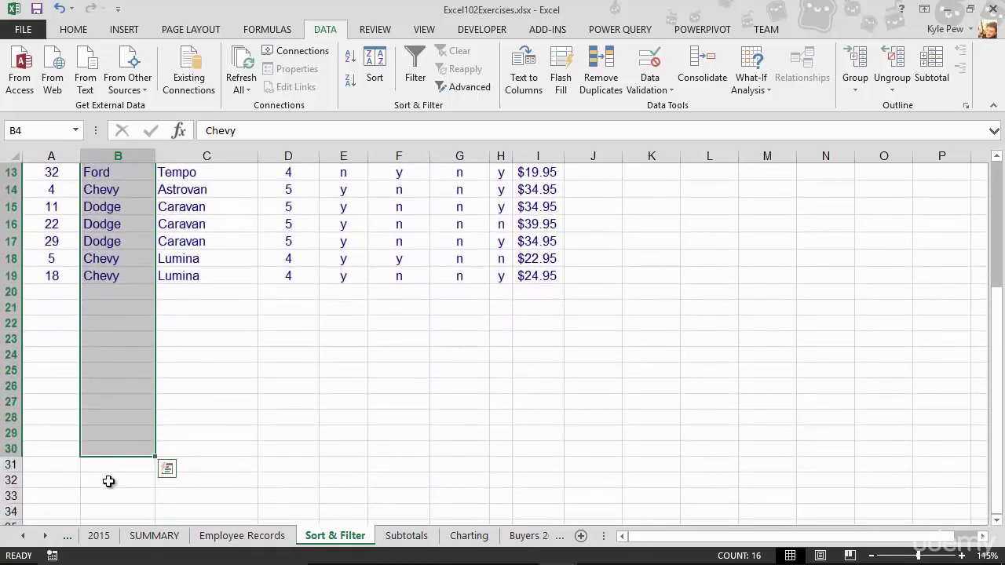
scroll(107, 481, up, 4)
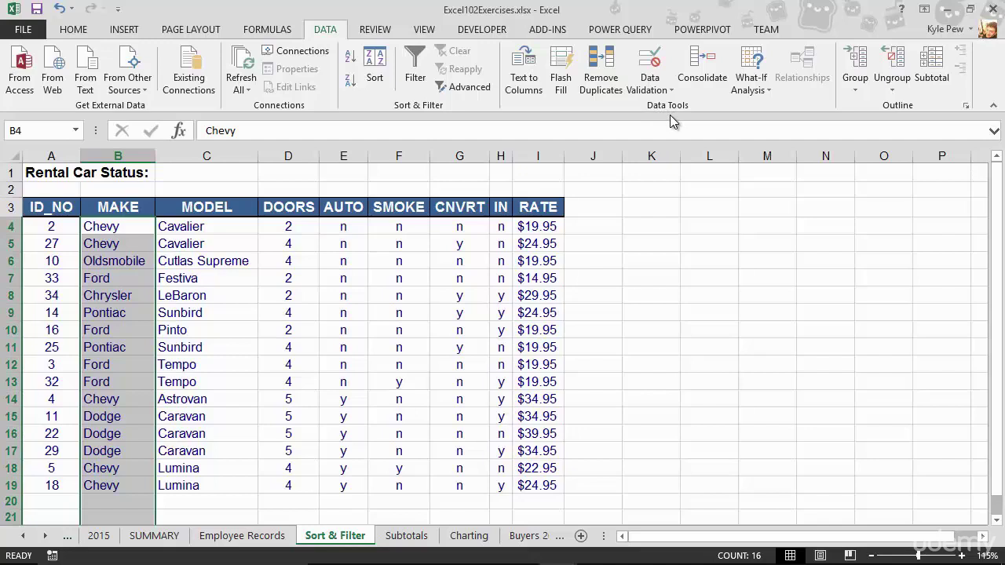
Step: Apply list data validation to the selected MAKE cells with the source entries Chevy, Ford, Pontiac, Dodge
click(653, 90)
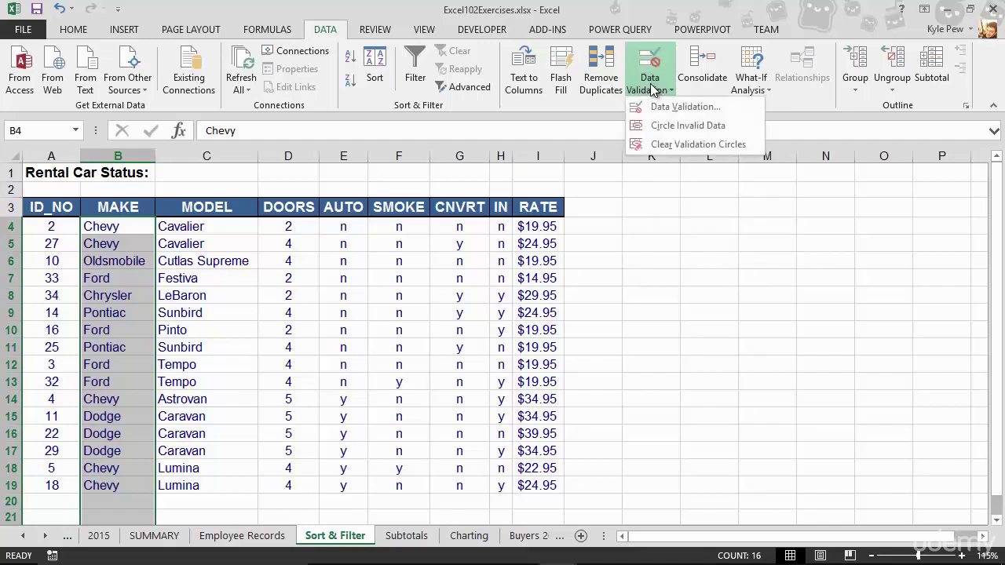
click(686, 111)
drag(732, 219, 236, 159)
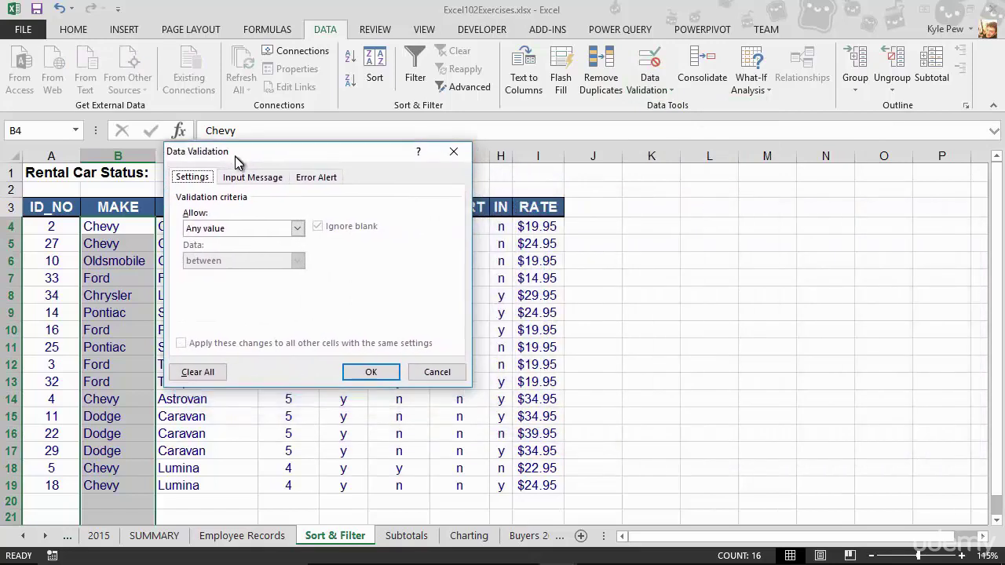
click(201, 228)
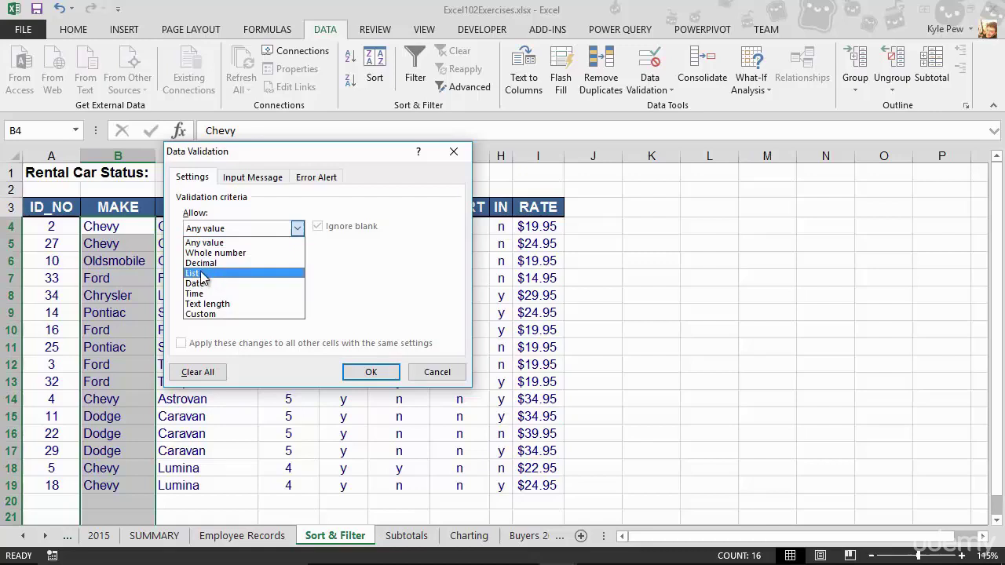
click(203, 274)
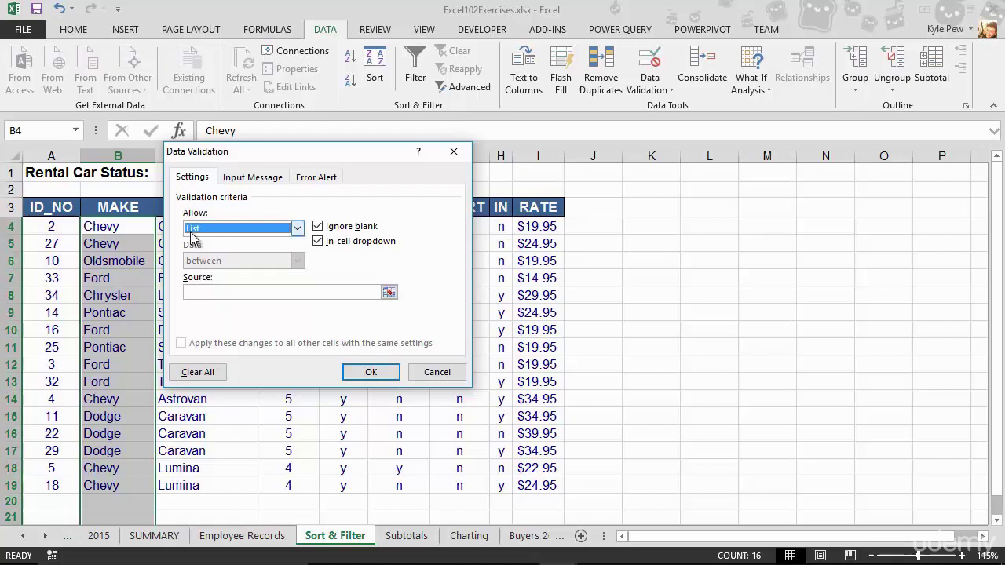
click(189, 292)
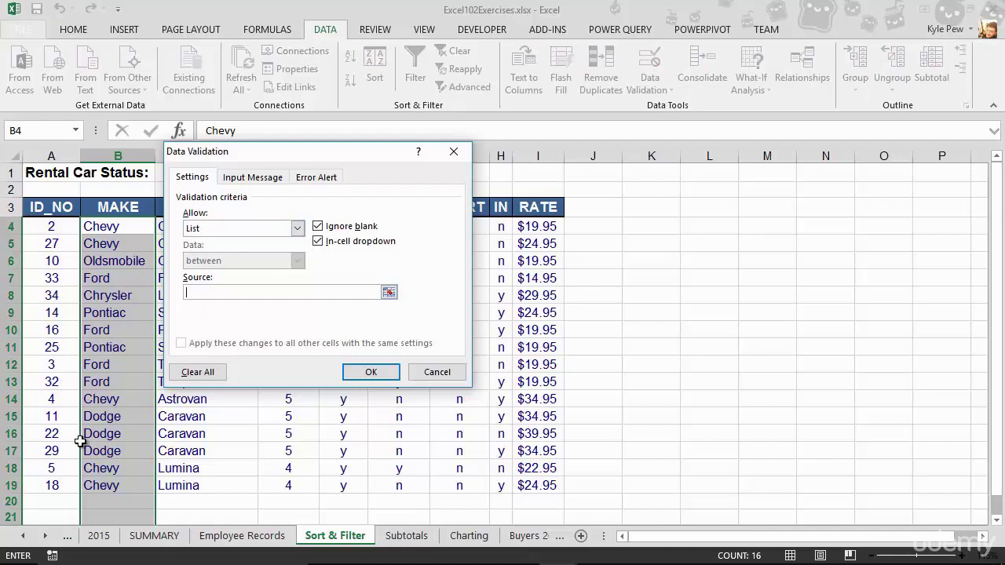
text(Chevy, Ford, Pontiac)
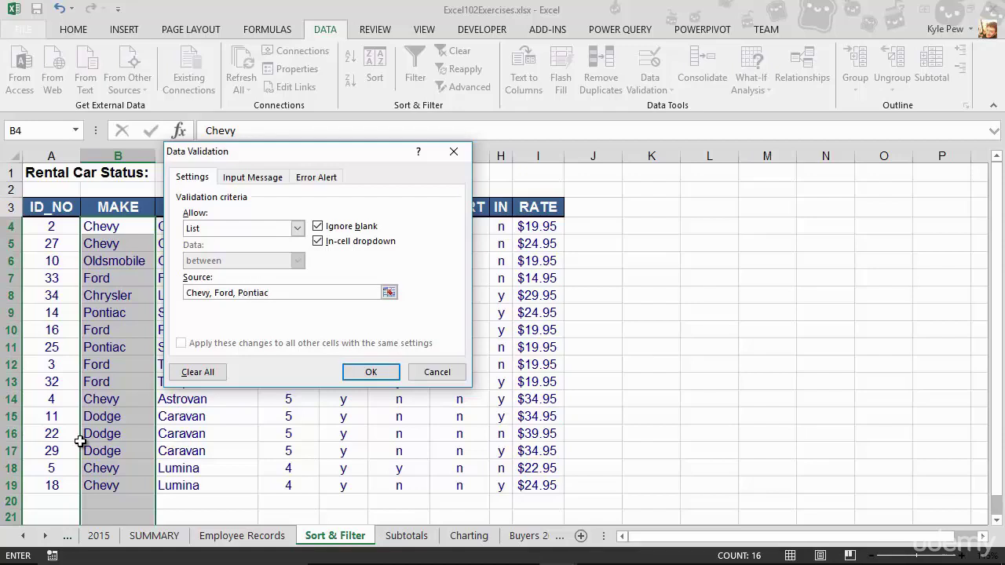
text(, Dodge)
click(357, 371)
Step: Start a new record in row 20 with ID 100, make Ford chosen from the allowed values, and model Mustang
scroll(135, 328, down, 2)
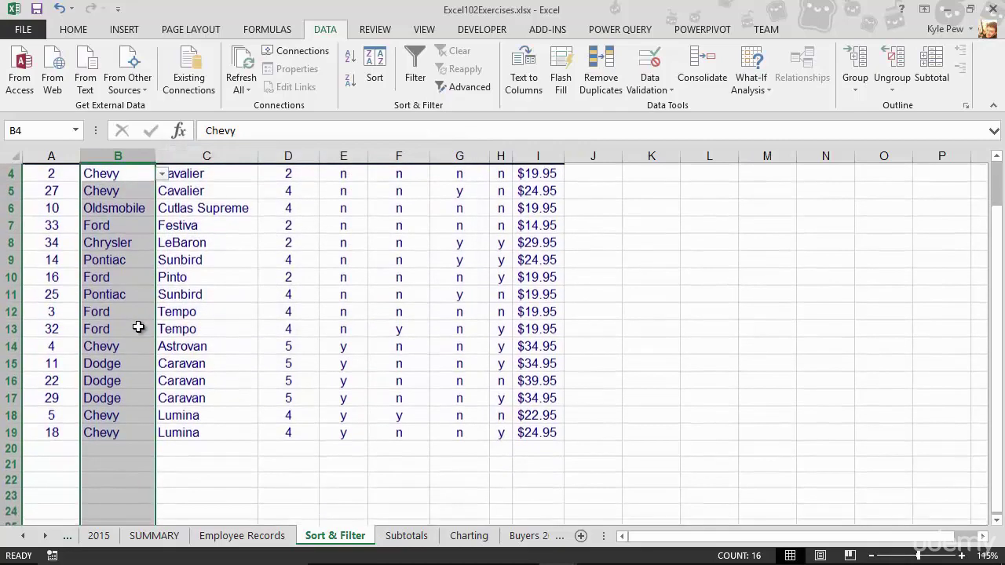
click(39, 398)
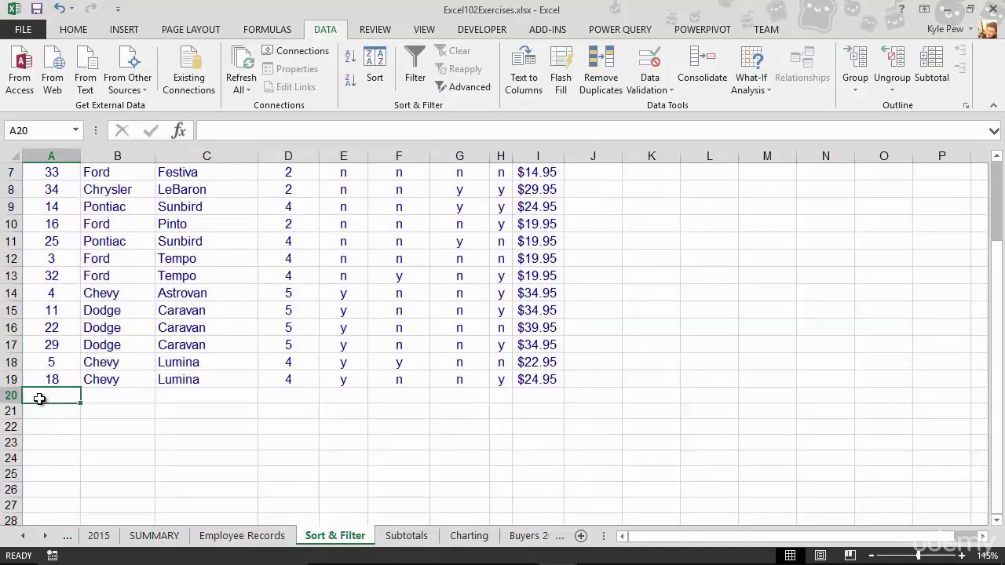
text(100)
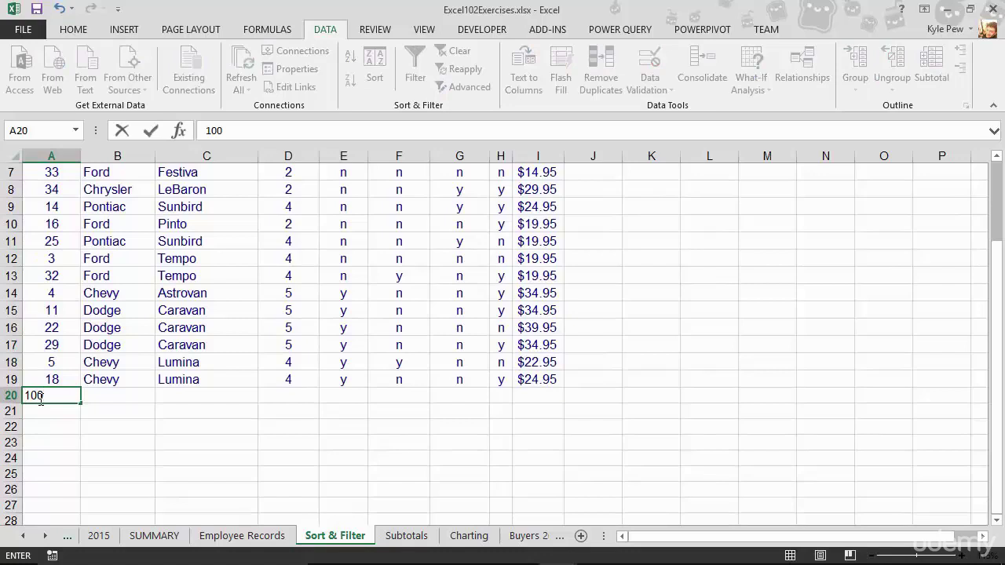
key(Tab)
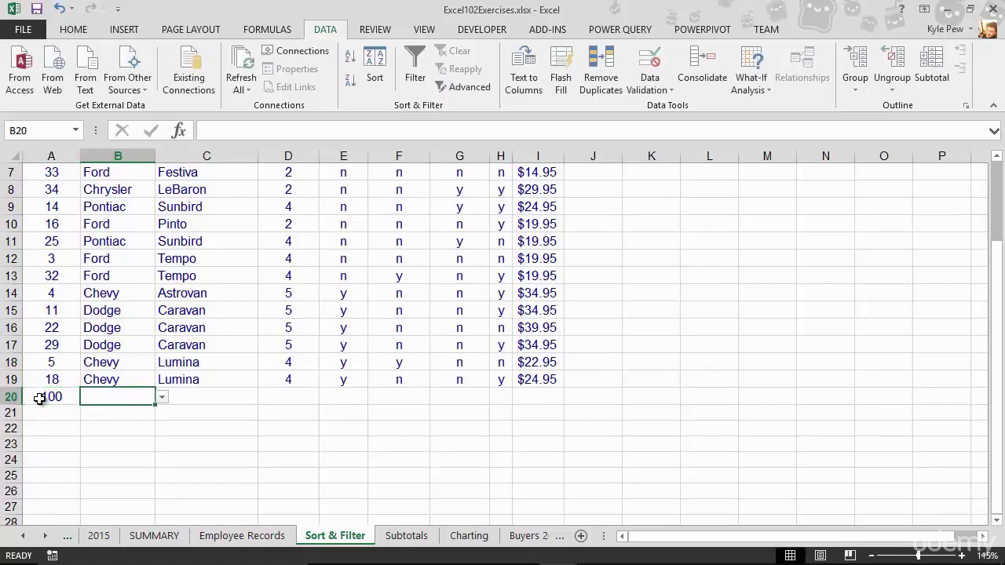
click(161, 398)
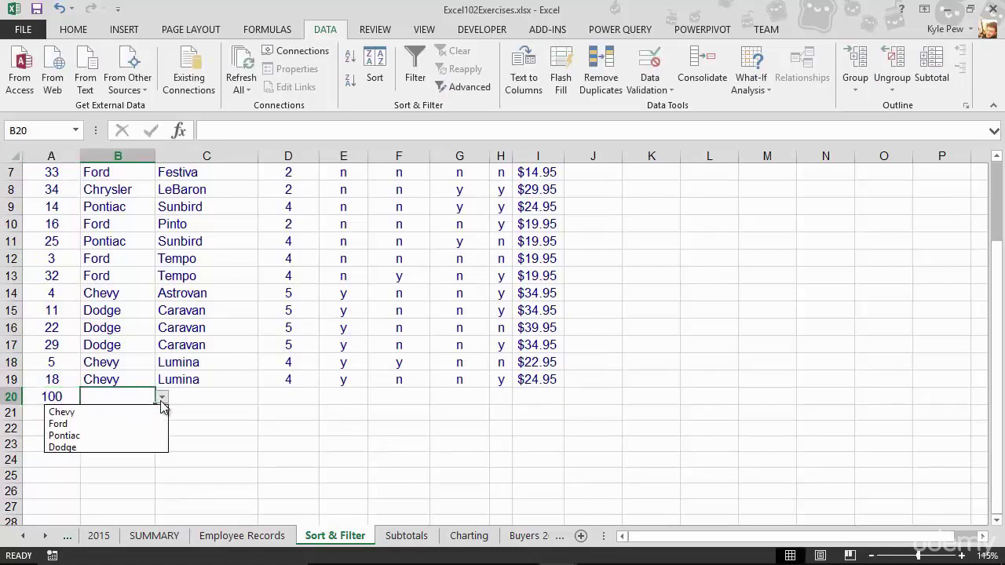
click(63, 424)
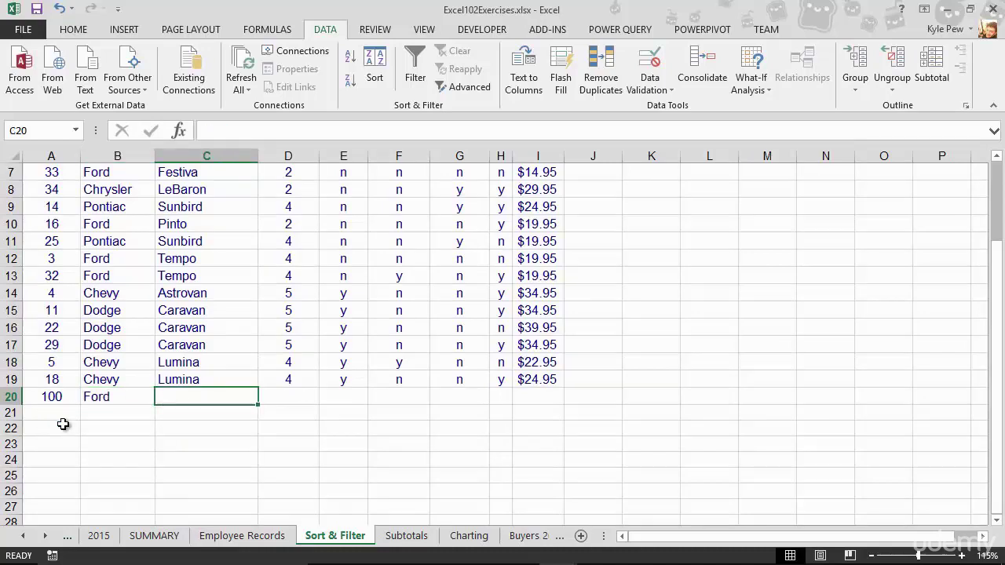
text(Mustang)
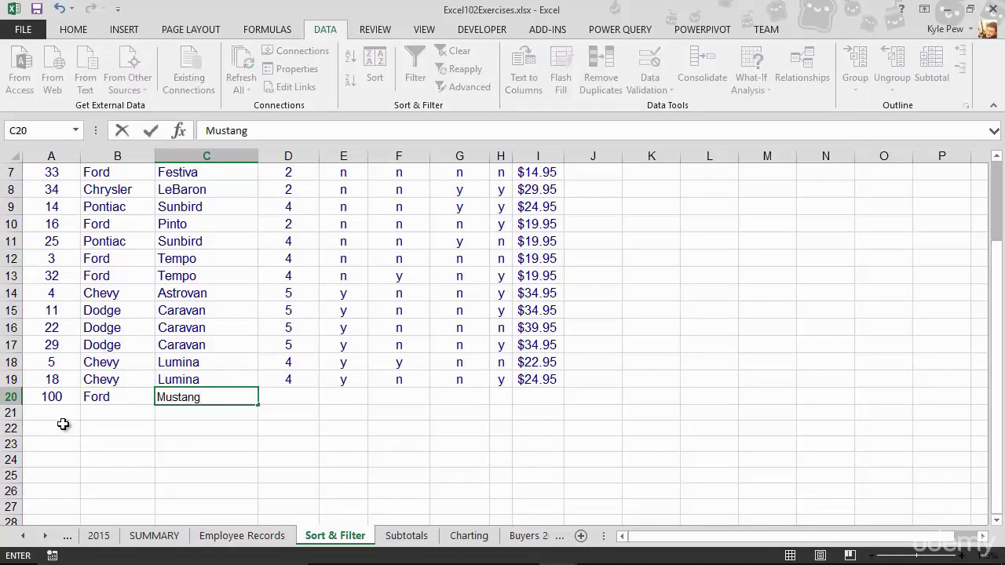
key(Tab)
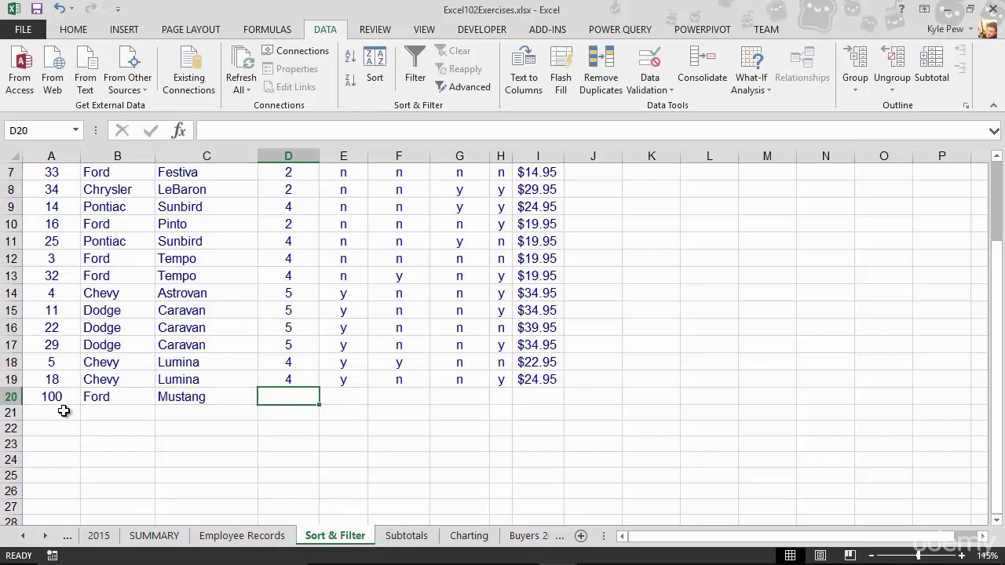
Step: Enter 110 as the ID number of a new record in cell A21
click(65, 411)
text(110)
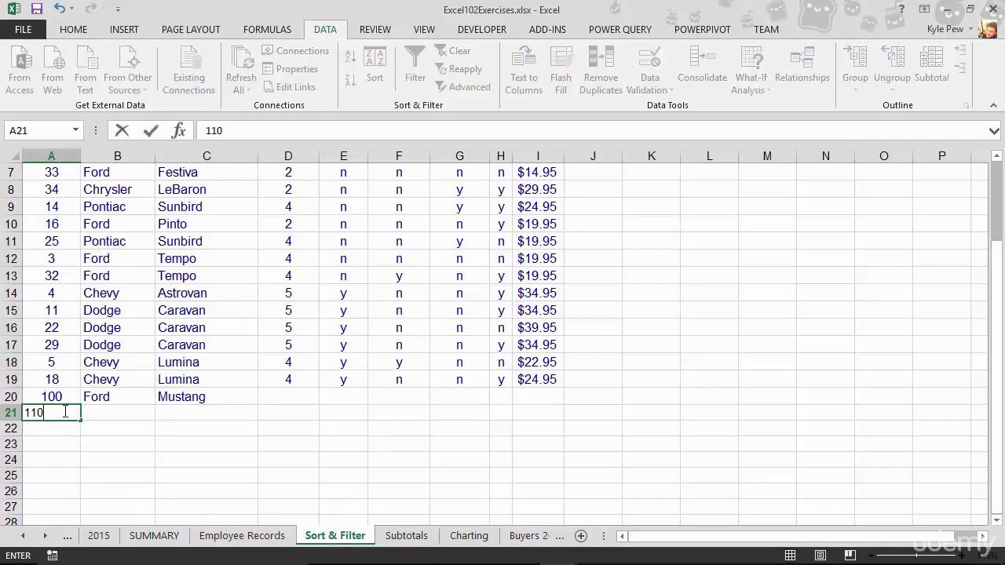
key(Tab)
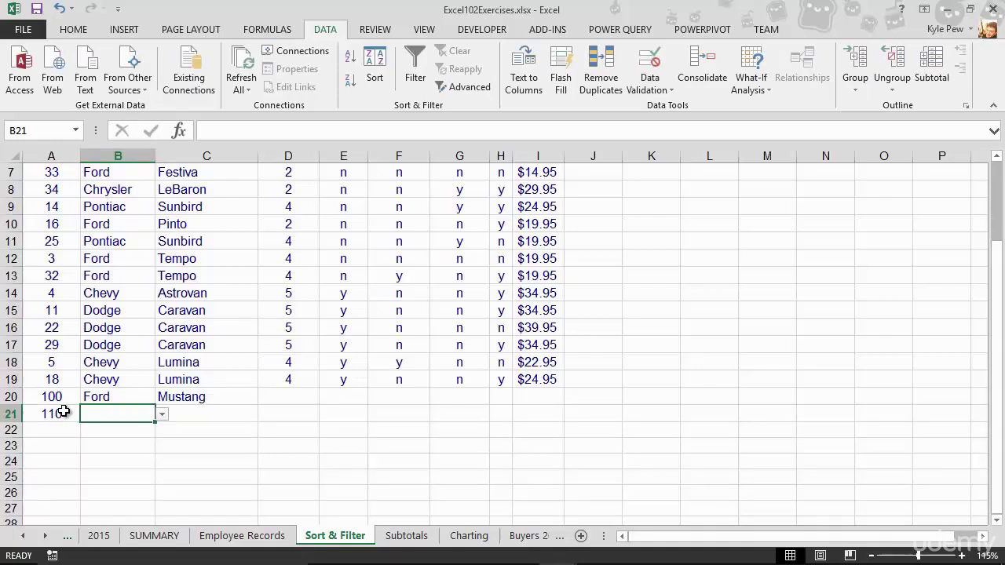
Step: Try to enter Porsche as the make in cell B21
text(Porsc)
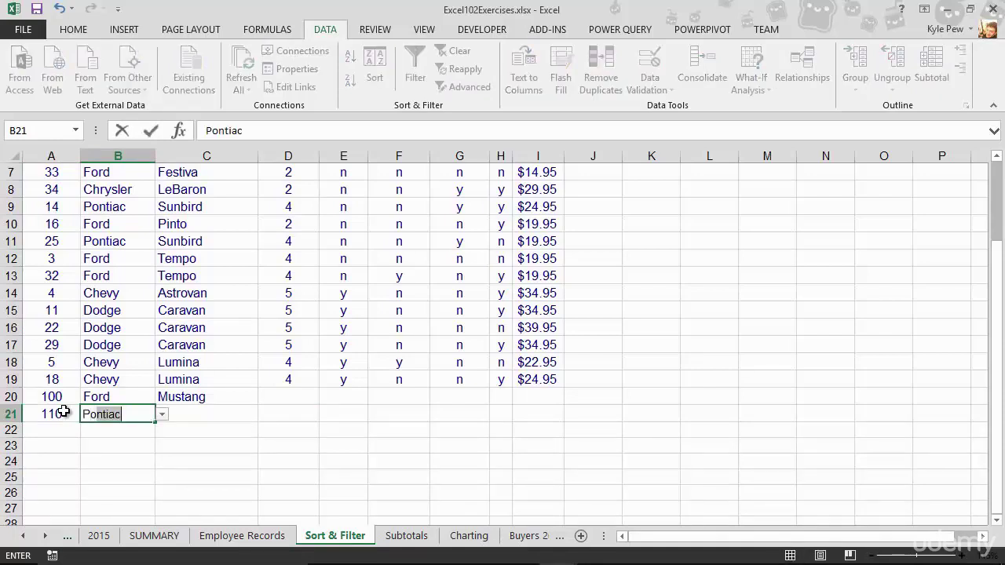
text(he)
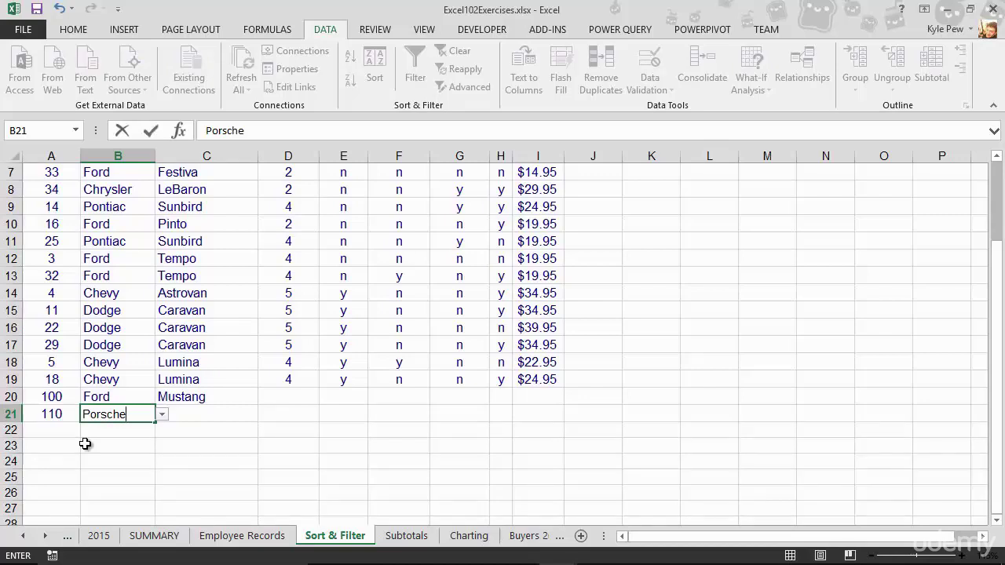
key(Return)
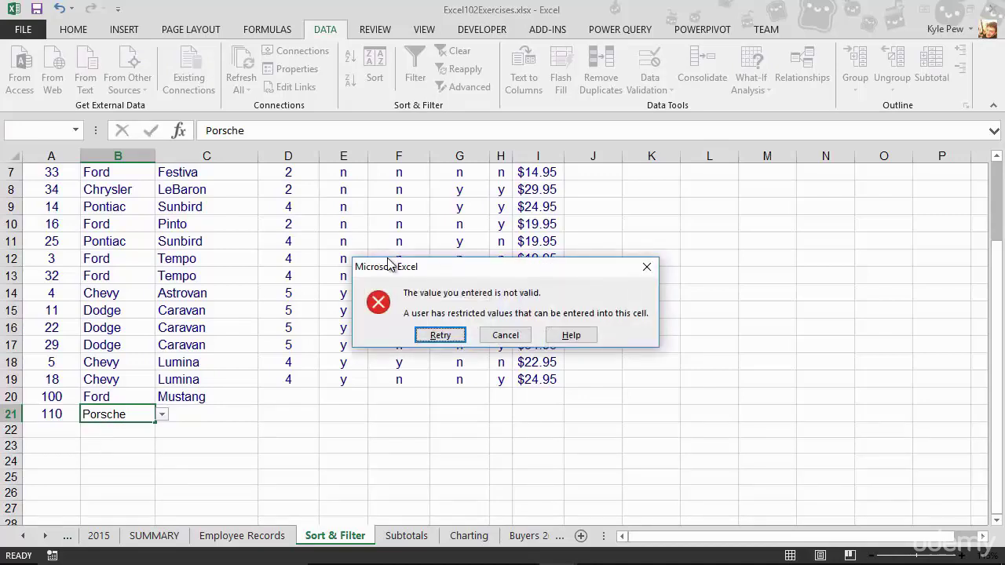
drag(392, 267, 135, 241)
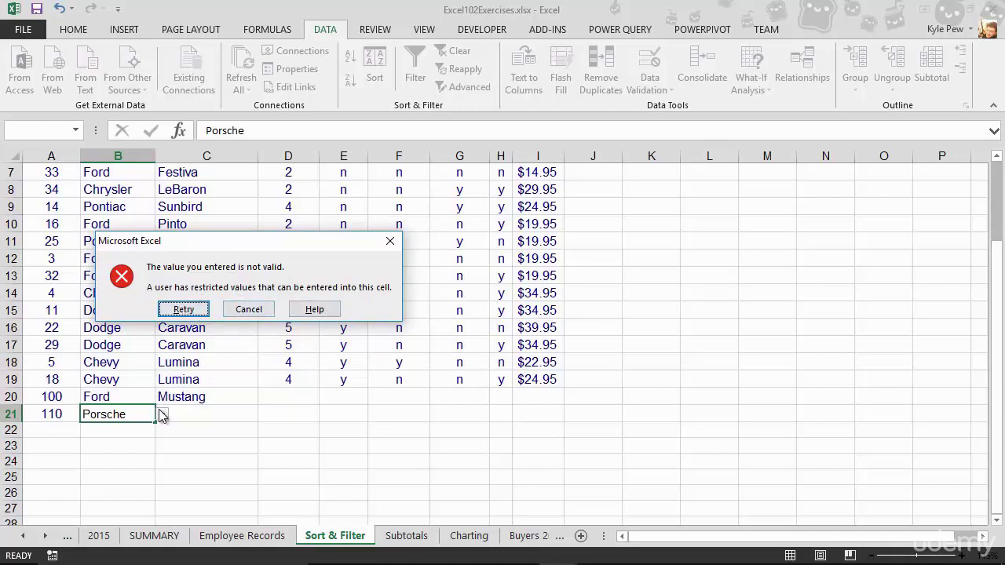
click(235, 308)
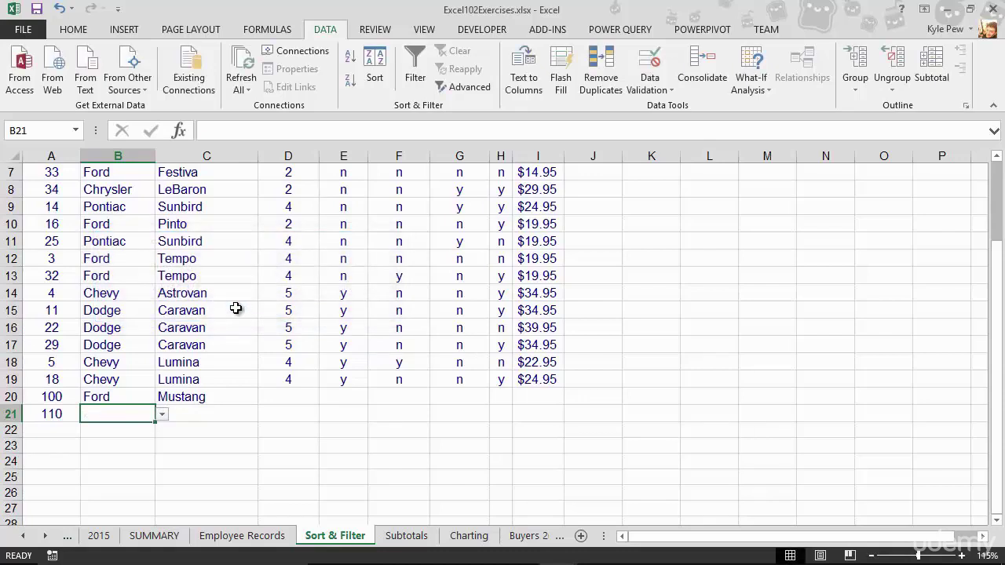
Step: Set the make in cell B21 to Chevy from the allowed values
click(162, 414)
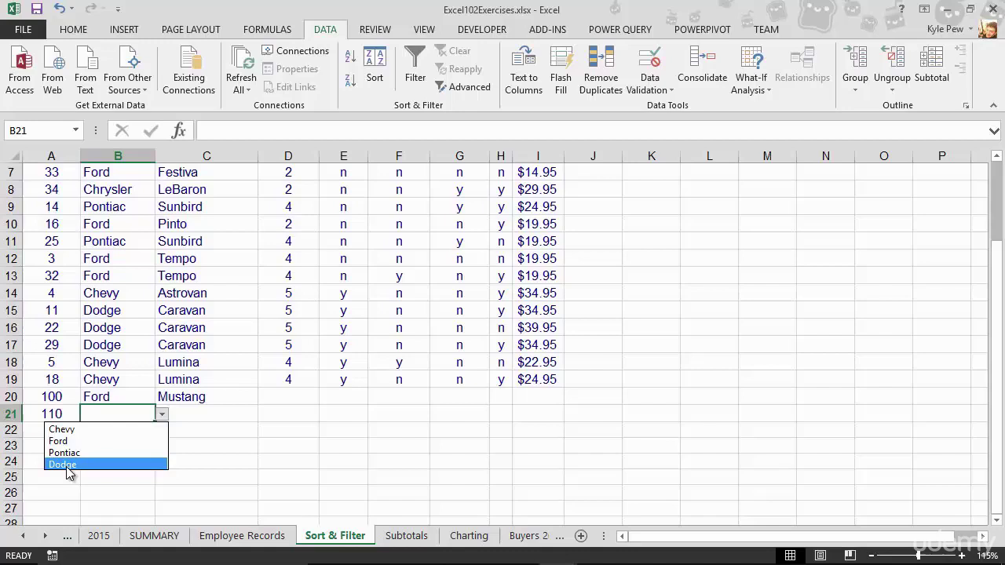
click(62, 431)
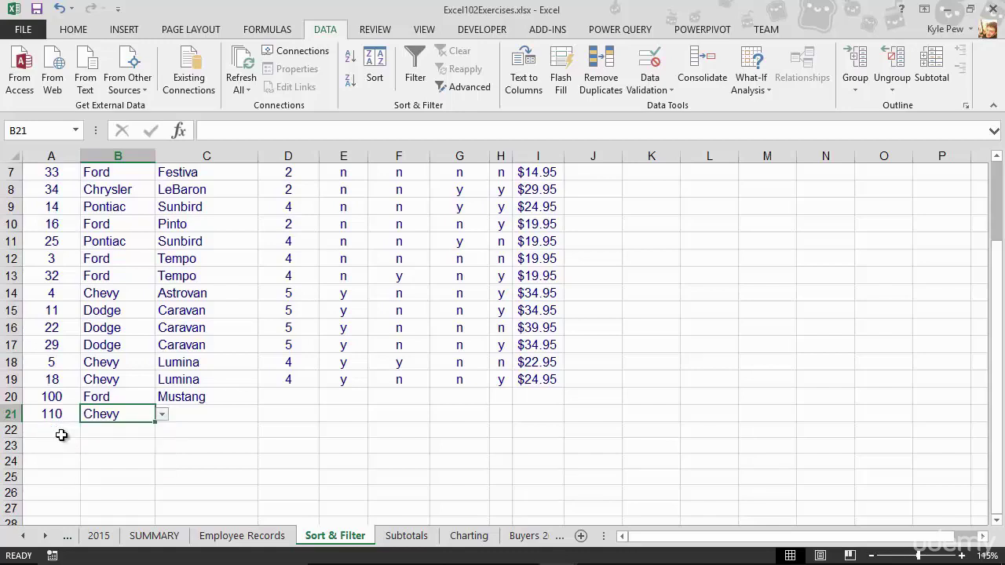
Step: Circle the existing entries on the sheet that violate the data validation rule
scroll(128, 429, up, 1)
scroll(128, 429, up, 2)
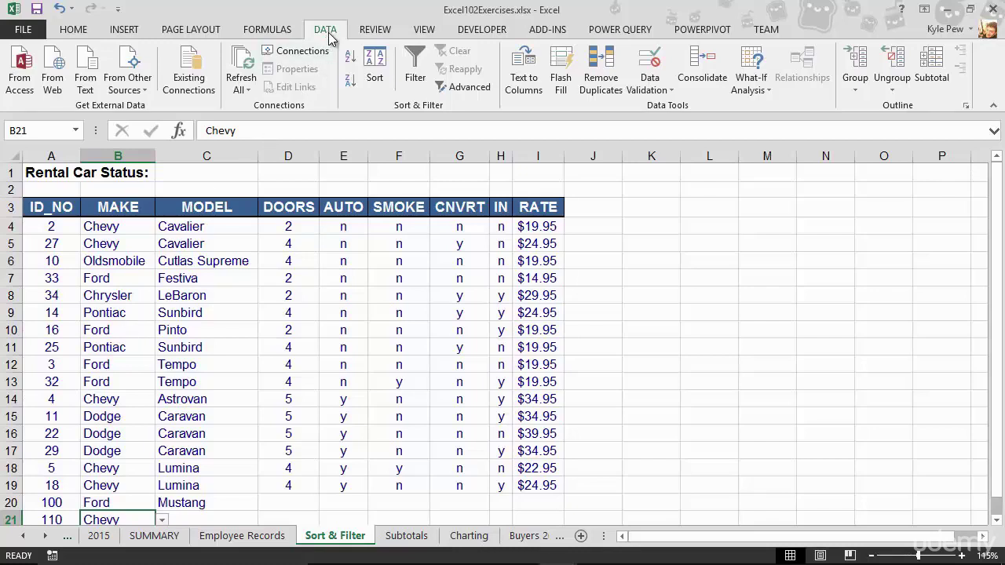
click(657, 93)
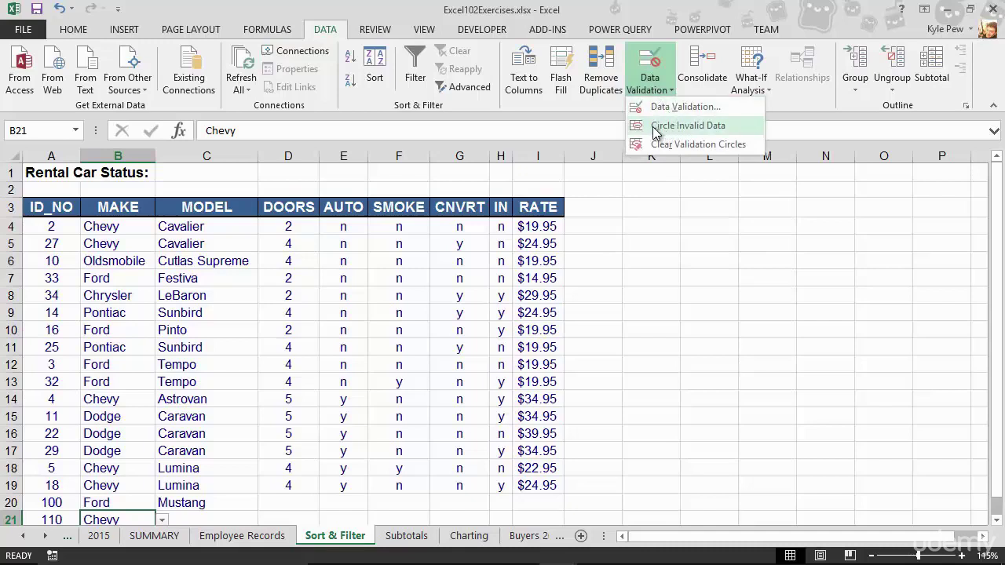
click(721, 130)
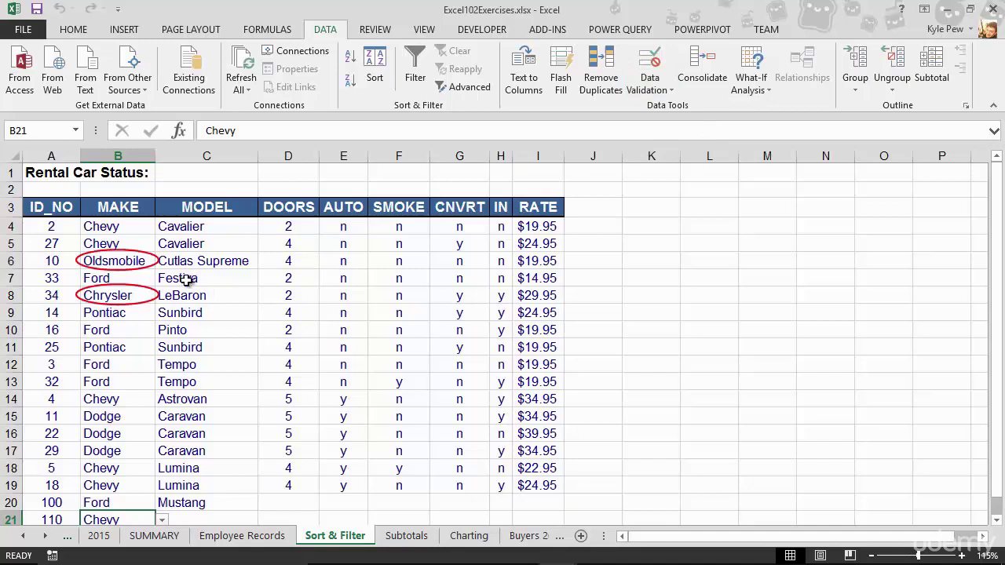